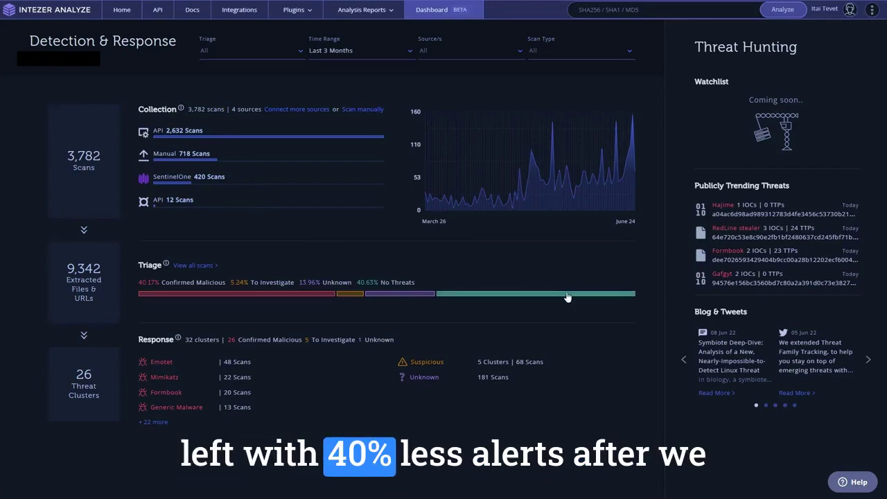
Step: Highlight the No Threats and Confirmed Malicious shares of scans on the dashboard
left_click_drag(416, 282, 362, 282)
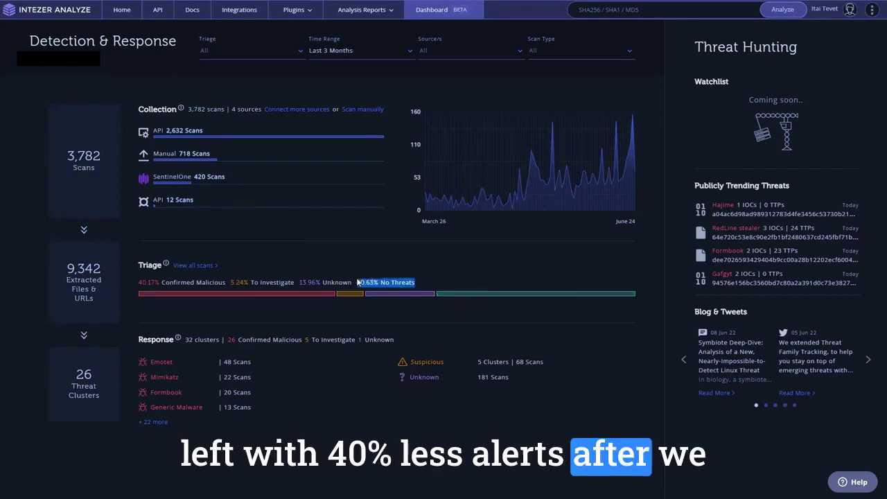
left_click(359, 264)
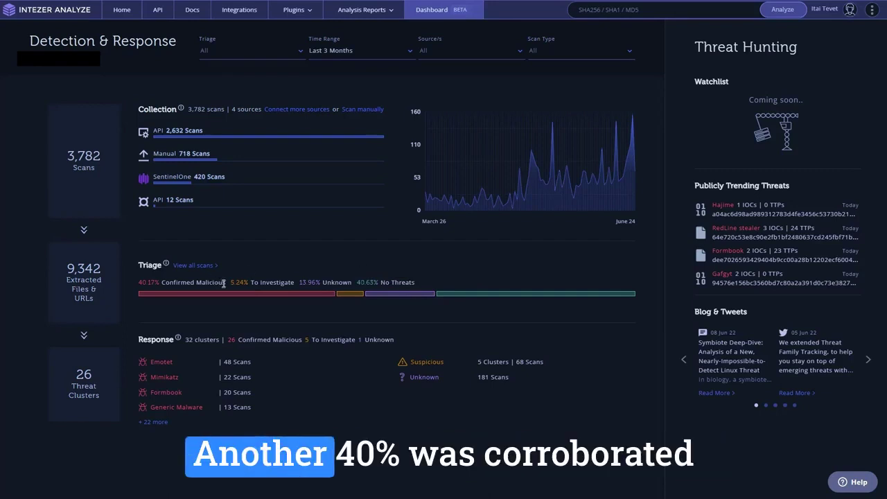
left_click_drag(225, 282, 139, 292)
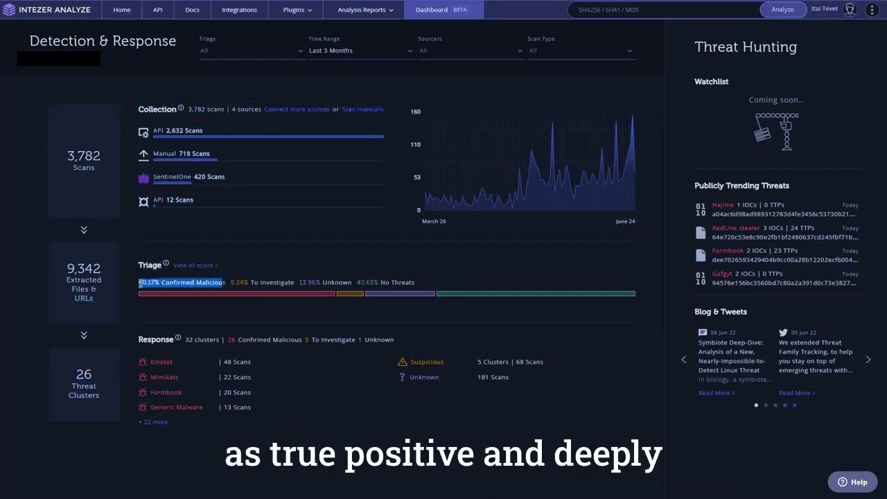
left_click(180, 321)
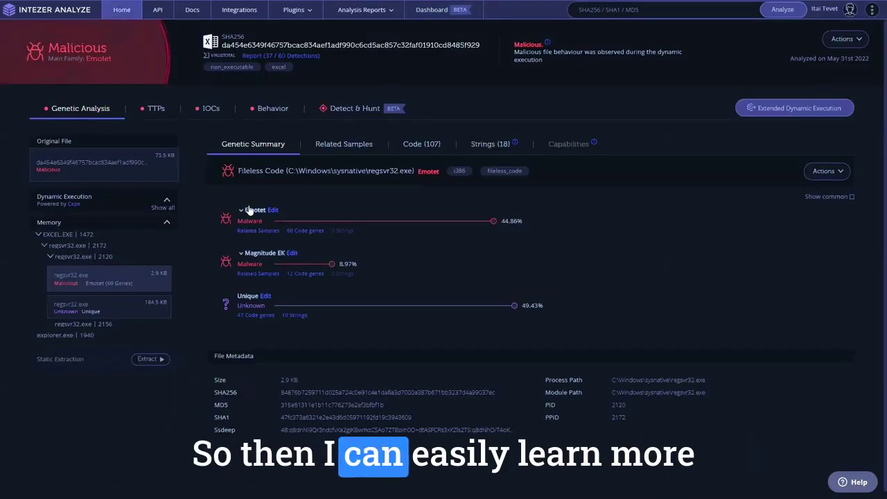
Step: Expand the Emotet gene match and browse the Emotet family page's huntable artifacts
left_click(247, 211)
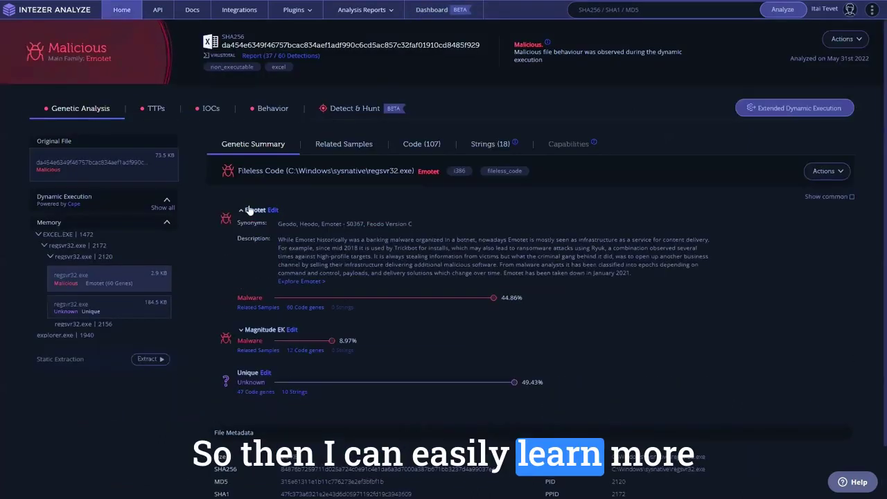
left_click(313, 283)
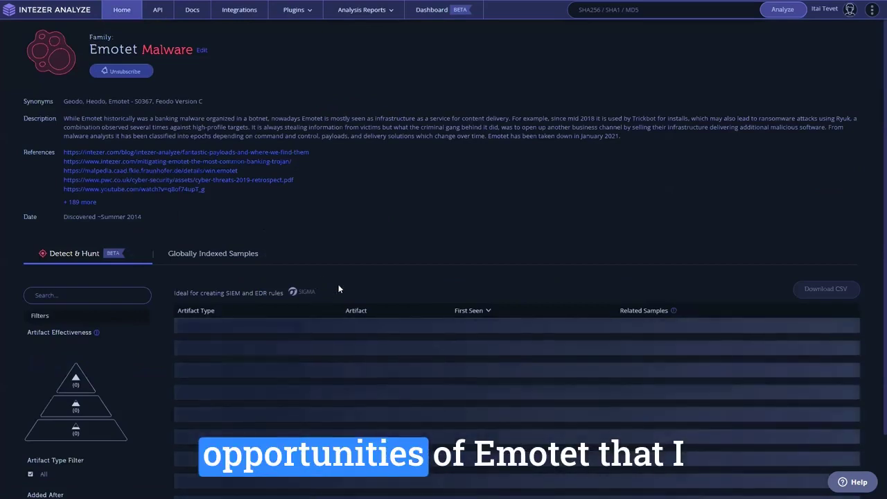
scroll(339, 284, "down", 1)
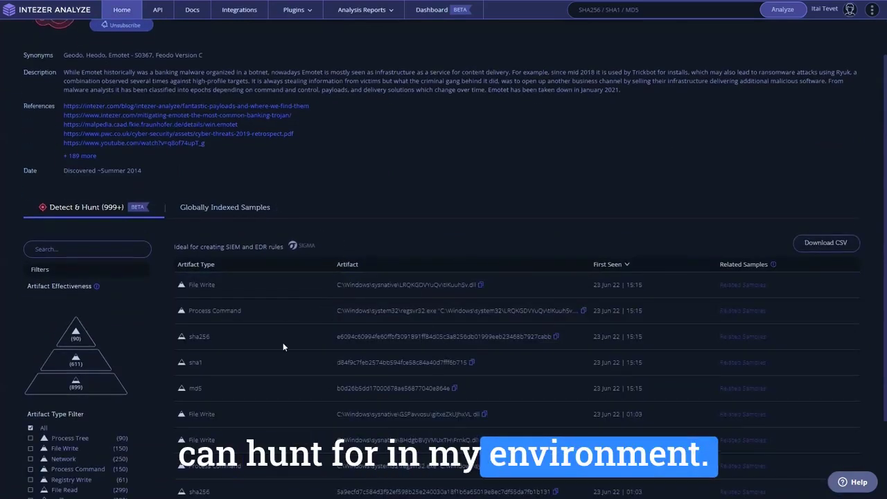
scroll(331, 310, "up", 1)
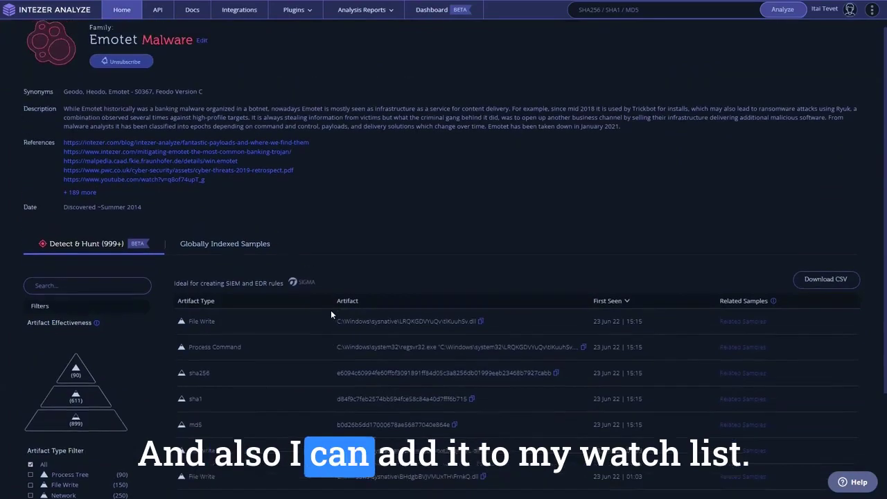
Step: Unsubscribe from Emotet updates, resubscribe, and dismiss the Done! confirmation
left_click(128, 70)
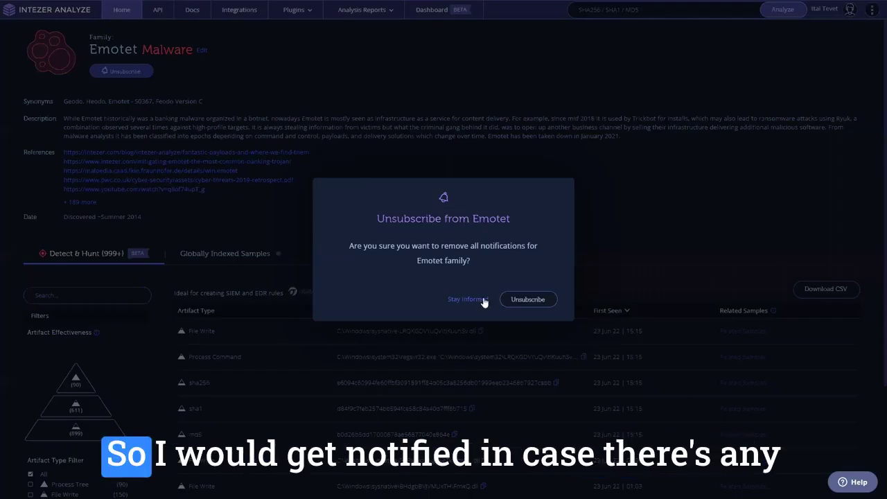
left_click(528, 298)
left_click(127, 72)
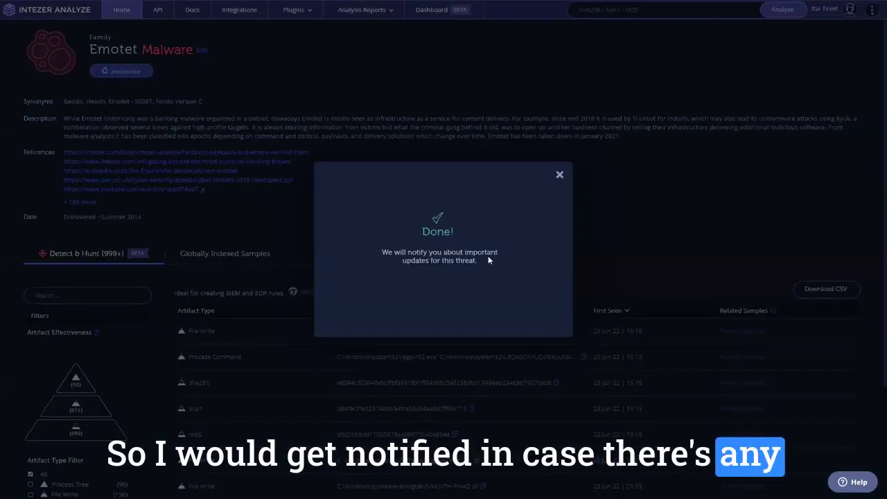
left_click(557, 175)
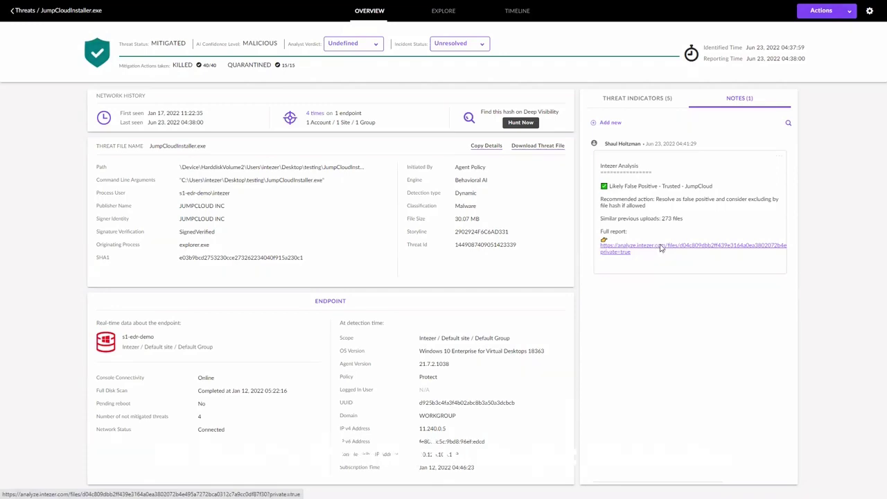
Step: Open the full Intezer report for JumpCloudInstaller.exe from the SentinelOne note
left_click(661, 247)
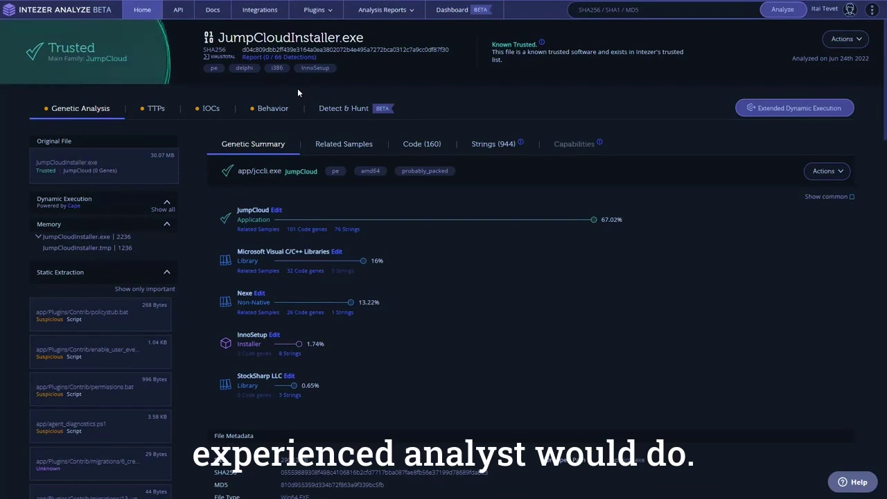
Step: Review the installer's sandbox behaviour, then return to its genetic summary
left_click(270, 111)
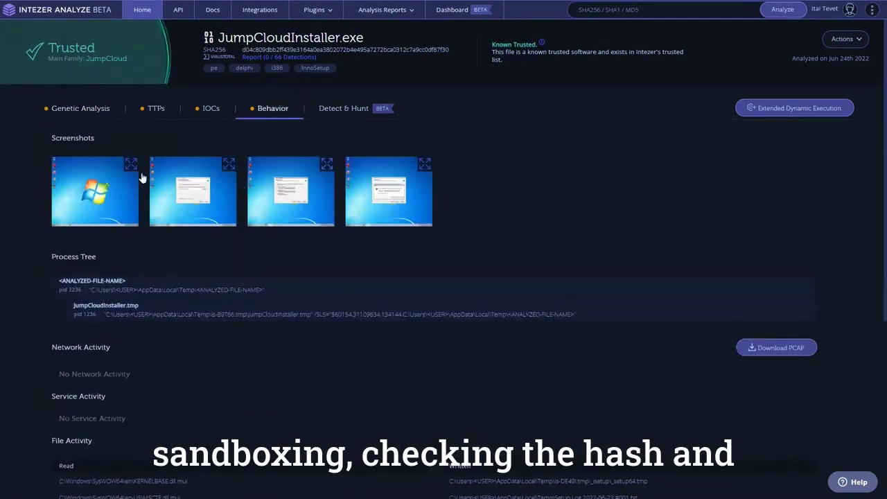
left_click(80, 113)
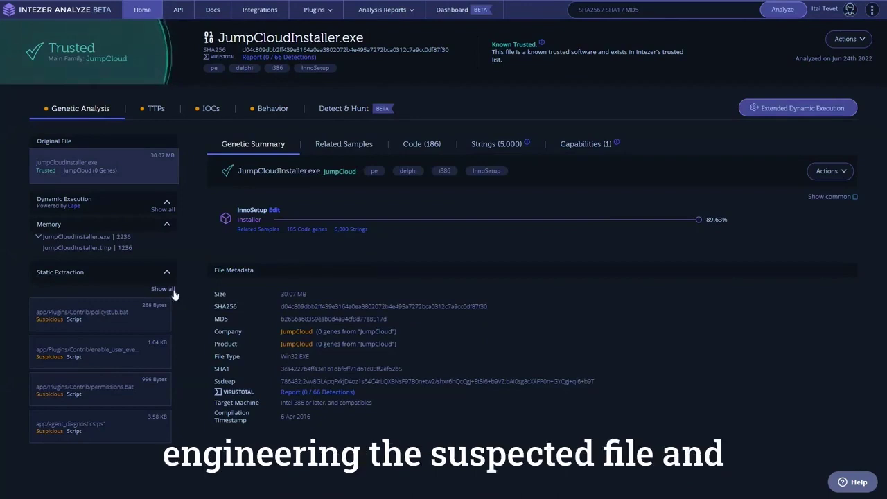
scroll(111, 336, "down", 10)
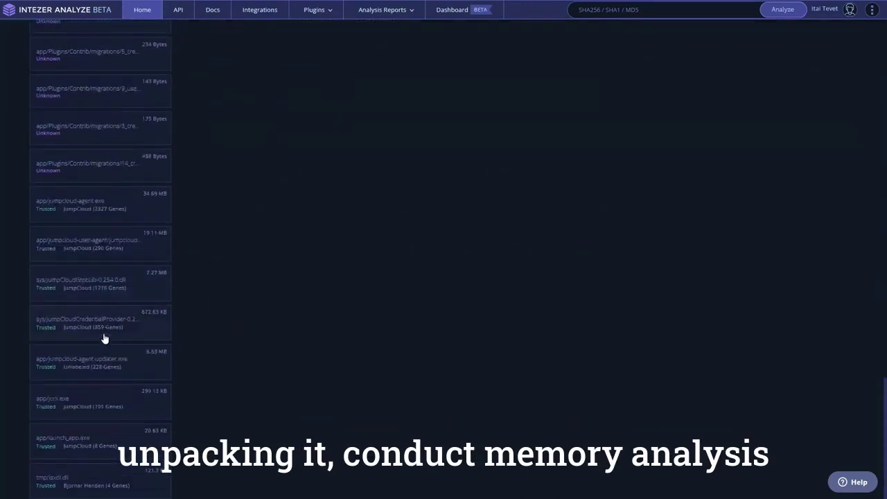
left_click(109, 338)
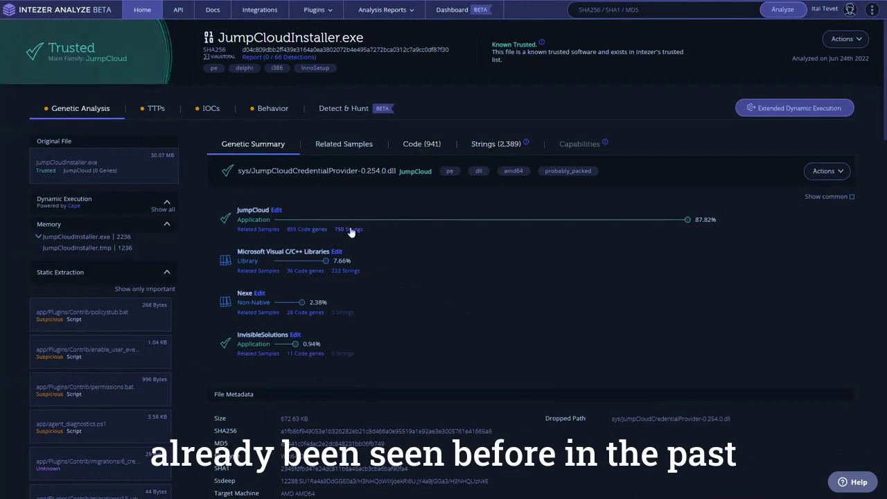
left_click(167, 107)
left_click(83, 109)
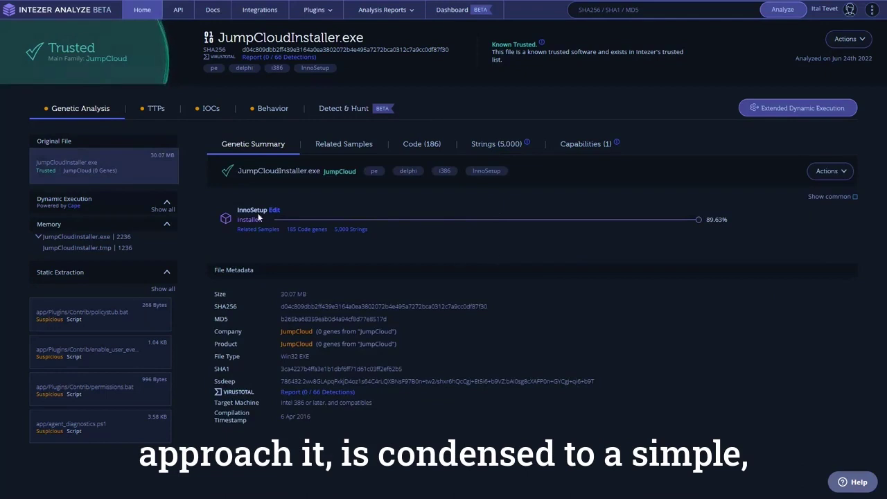
left_click_drag(129, 64, 46, 45)
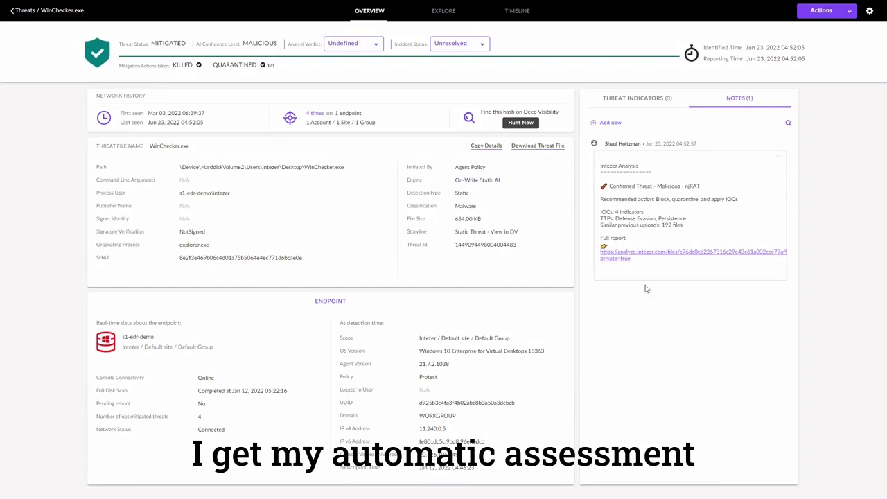
Step: Highlight the confirmed njRAT verdict and the four-indicator count in the Intezer note
triple_click(627, 188)
left_click(644, 184)
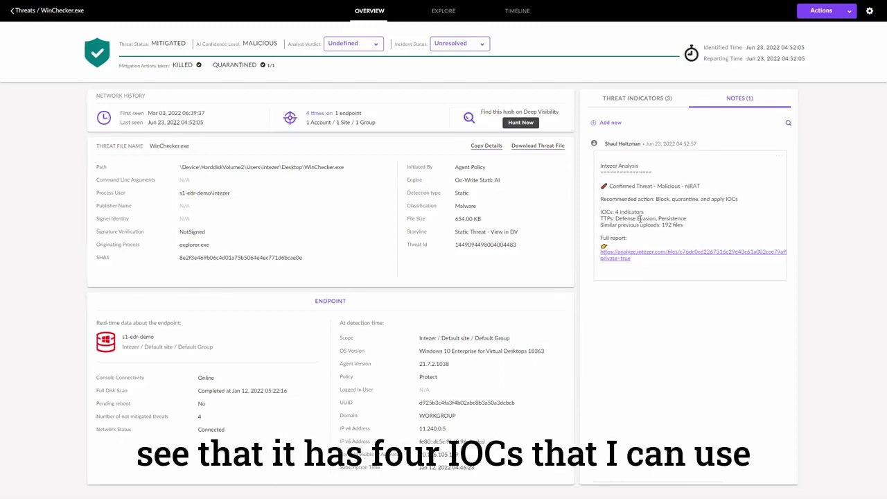
left_click_drag(646, 213, 599, 213)
left_click(599, 213)
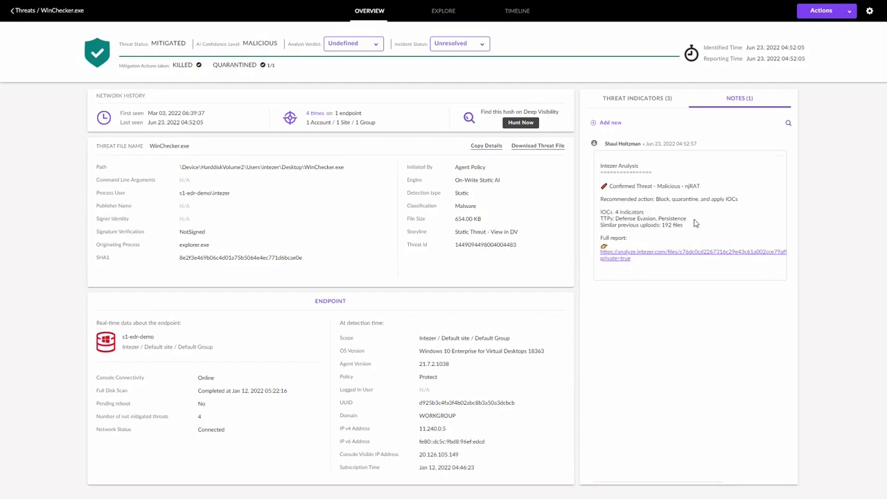
Step: Open the njRAT file's full report, expand njRAT, and highlight the malicious domain IOC
left_click(662, 258)
left_click(242, 210)
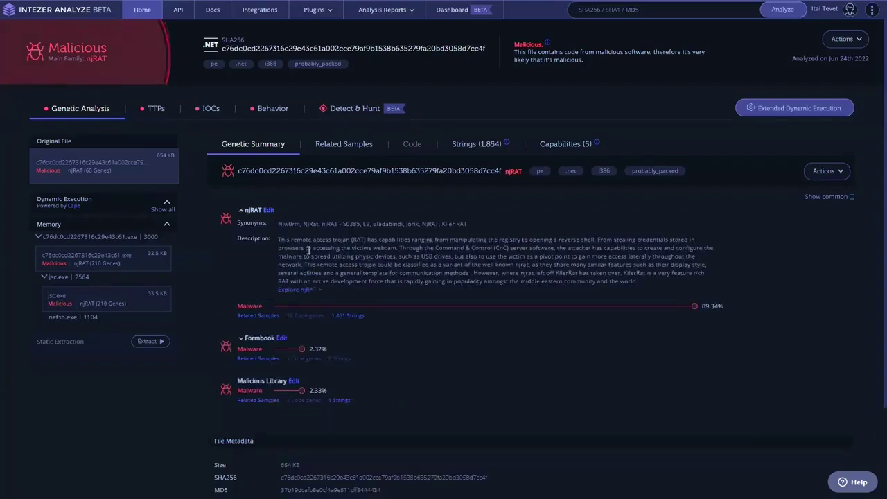
left_click(210, 109)
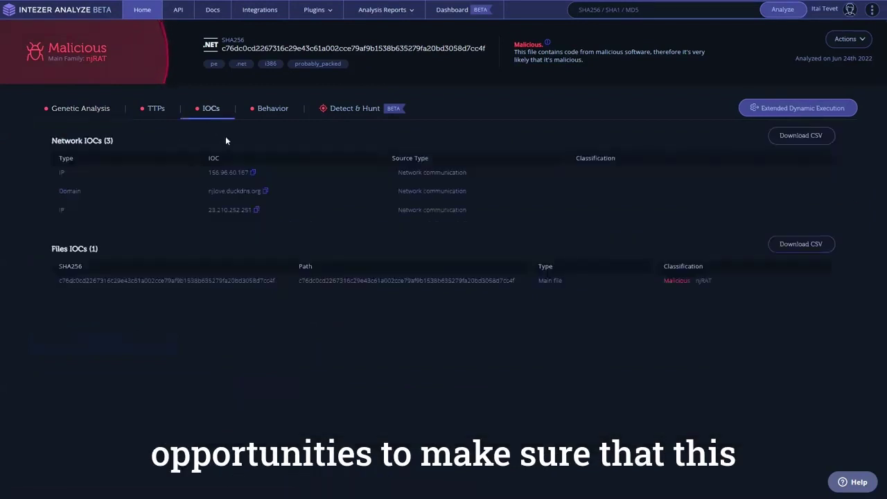
left_click_drag(208, 192, 275, 192)
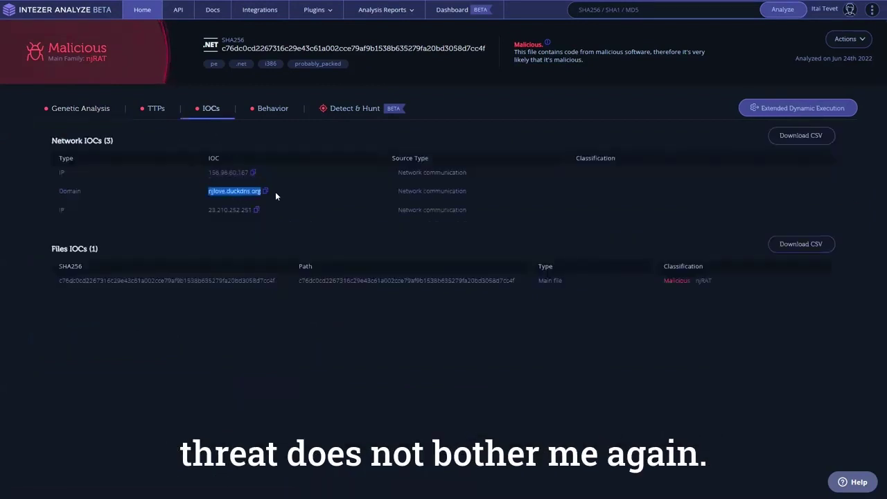
Step: Review Detect & Hunt opportunities, highlighting the jsc.exe to netsh.exe process tree
left_click(354, 108)
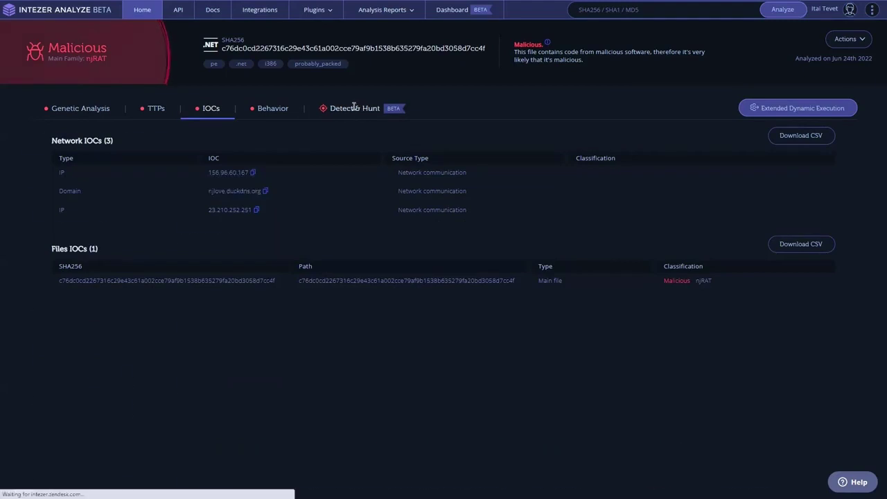
left_click(215, 116)
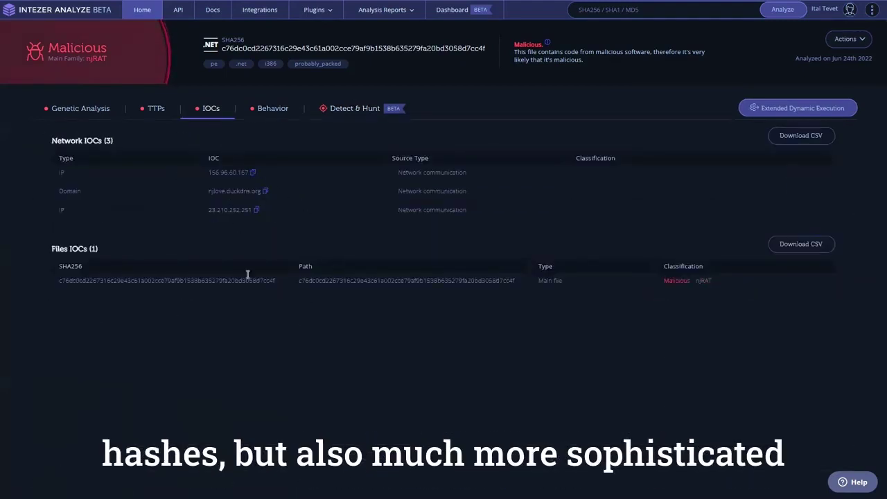
left_click(354, 111)
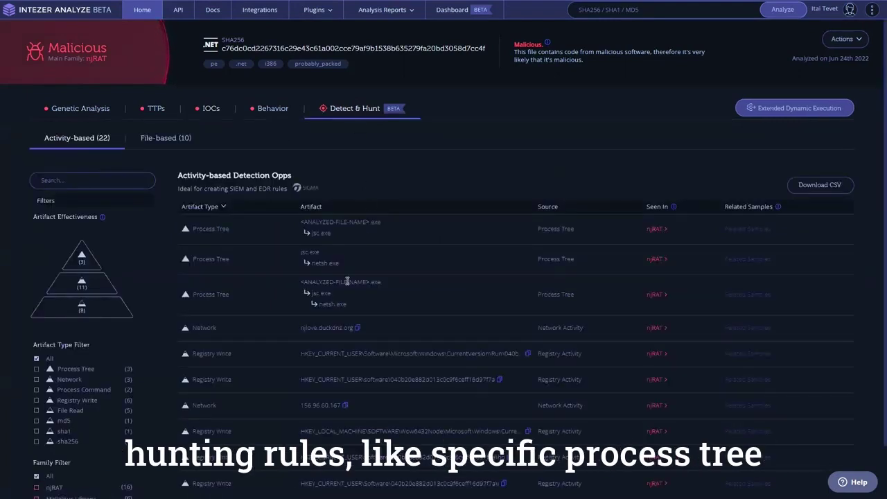
left_click_drag(331, 261, 293, 246)
left_click(293, 246)
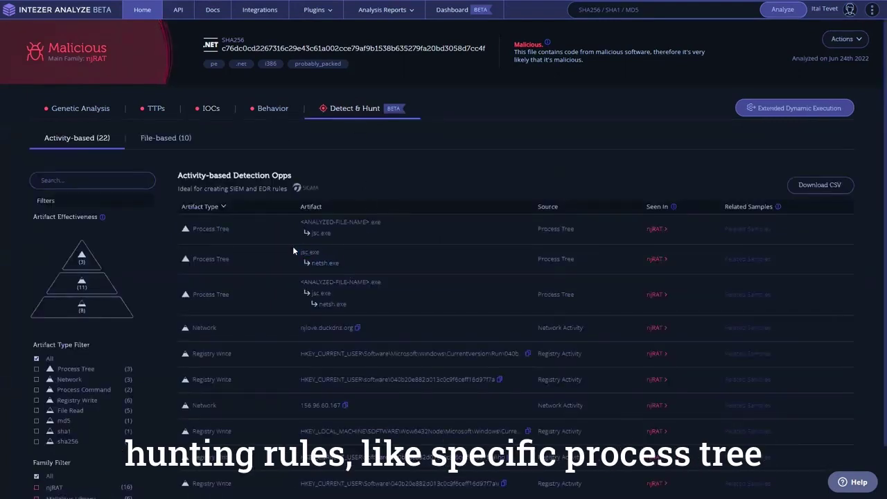